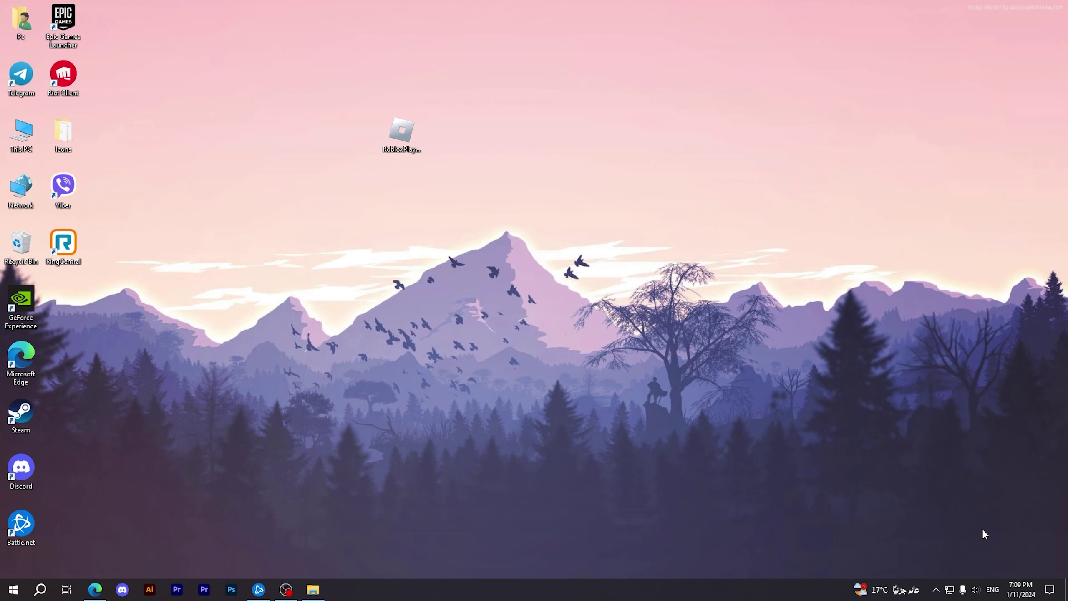
Step: Run the Roblox player installer on the desktop as administrator
left_click_drag(530, 68, 276, 198)
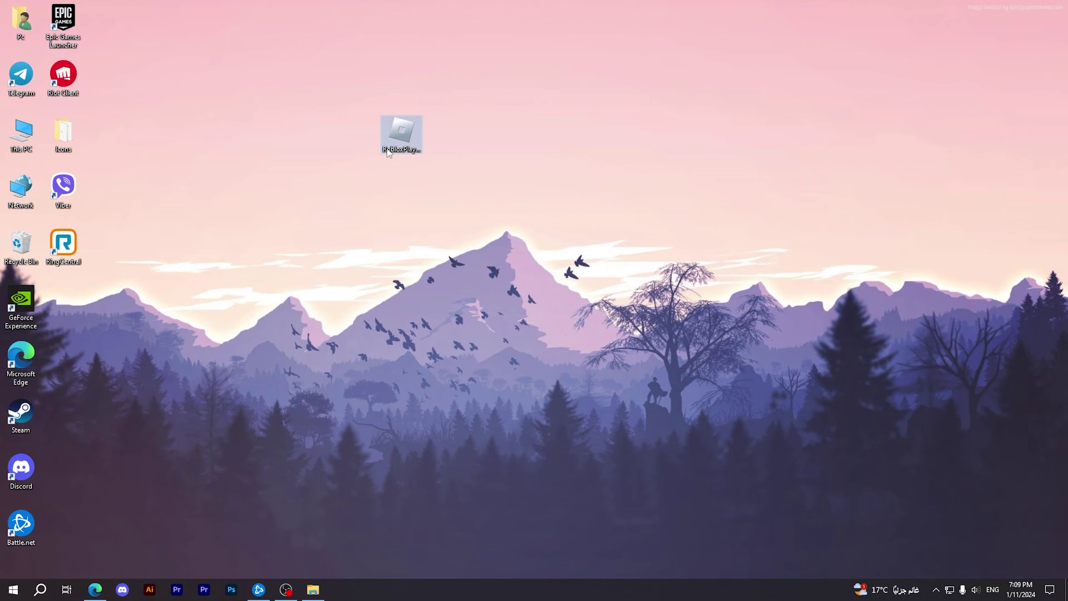
left_click(465, 147)
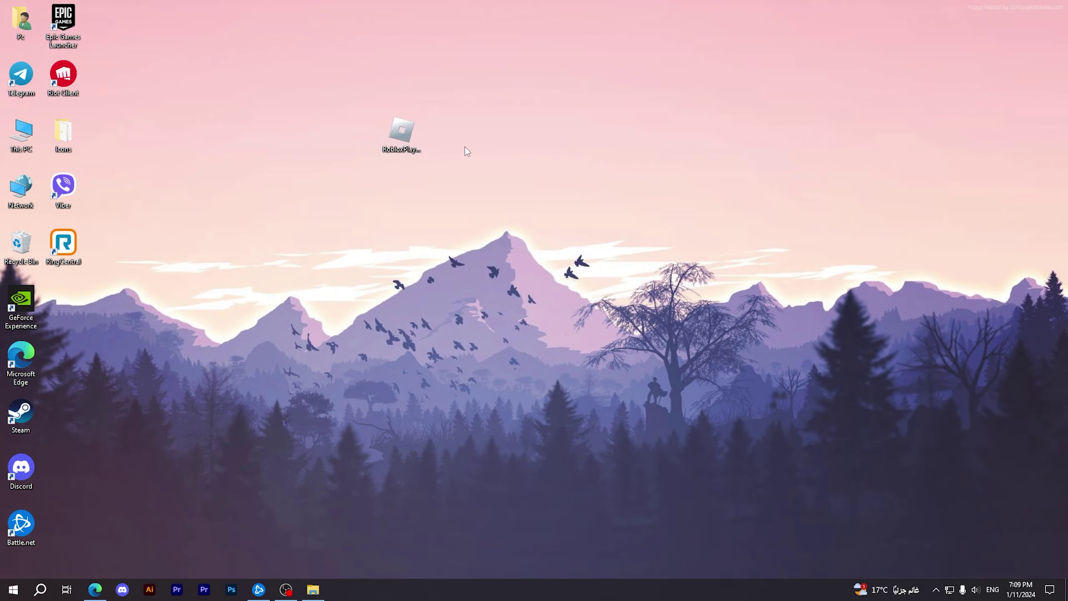
right_click(390, 142)
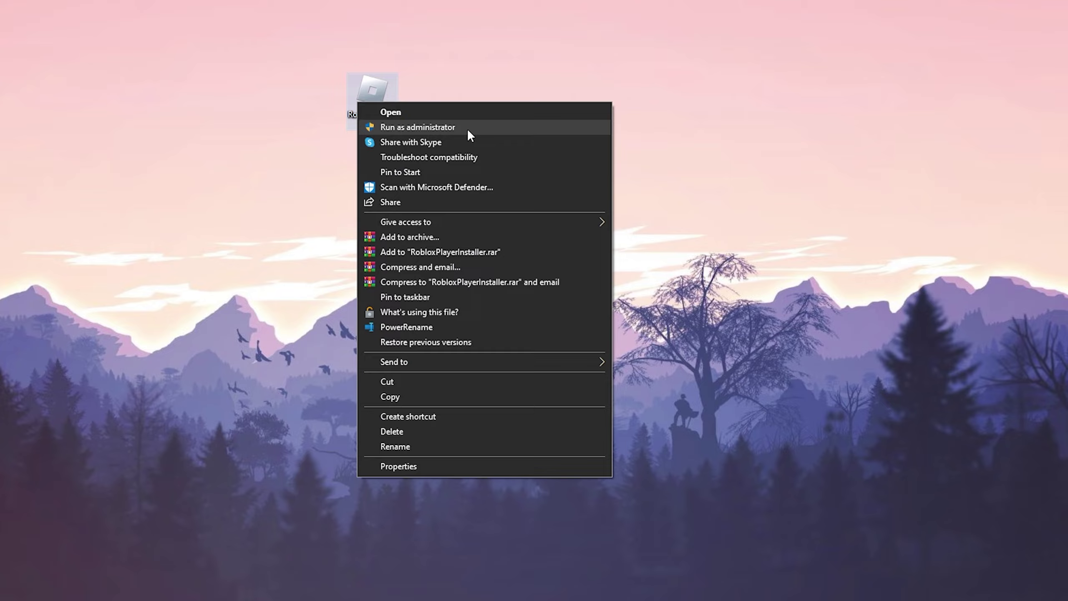
left_click(470, 129)
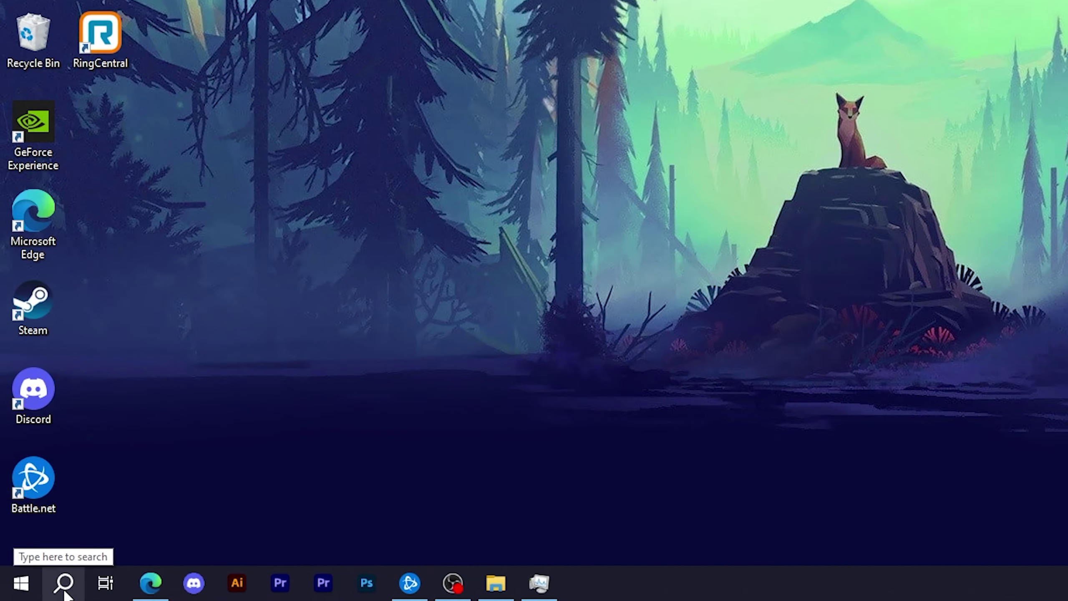
Step: Open the Windows Security page in the Update & Security section of Windows Settings
left_click(13, 585)
mouse_move(20, 502)
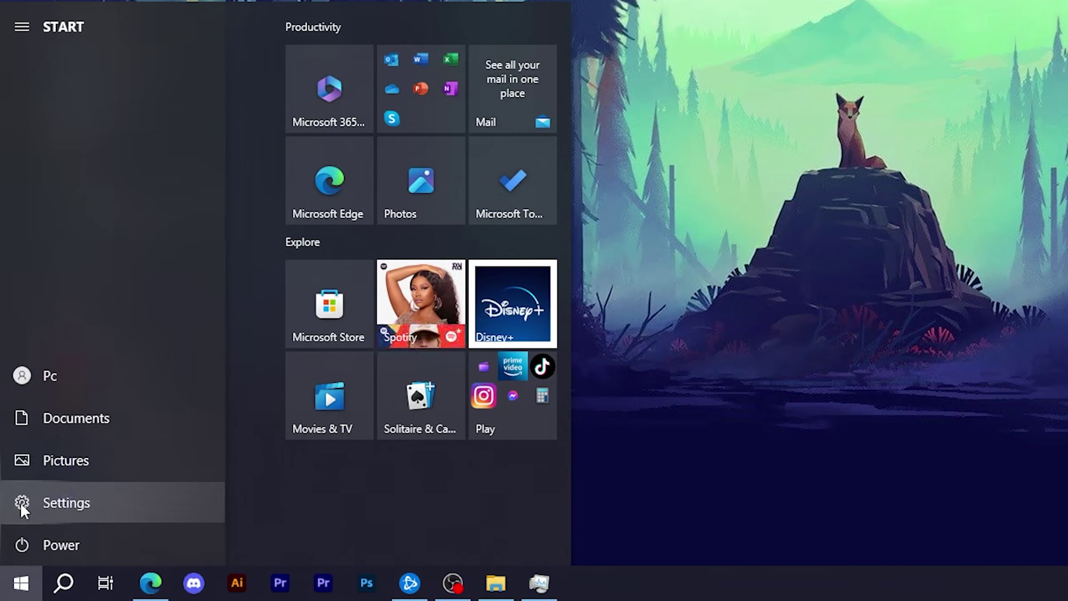
left_click(20, 505)
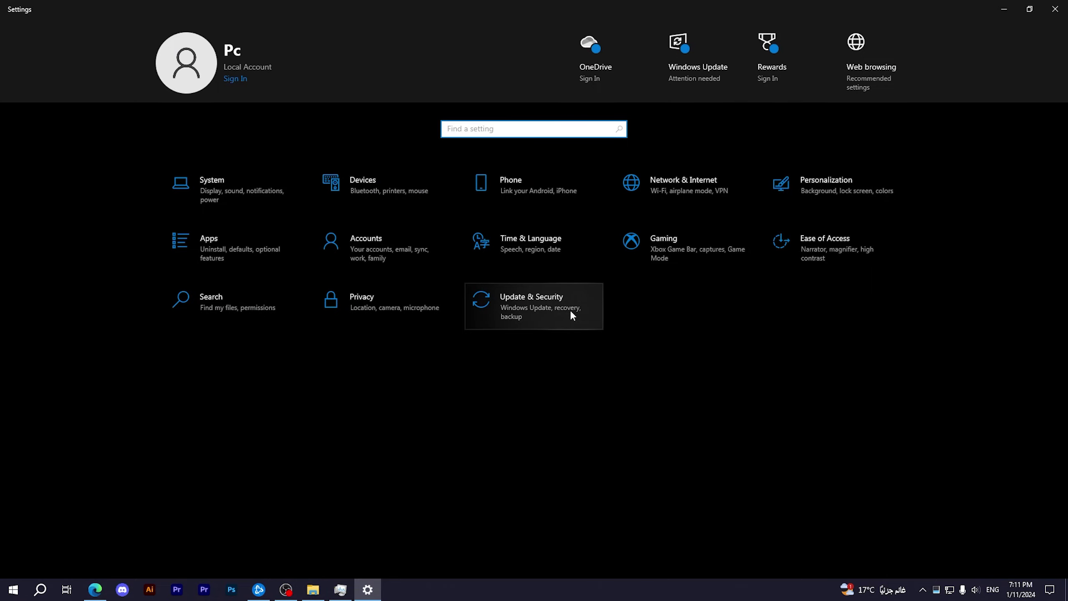
left_click(570, 313)
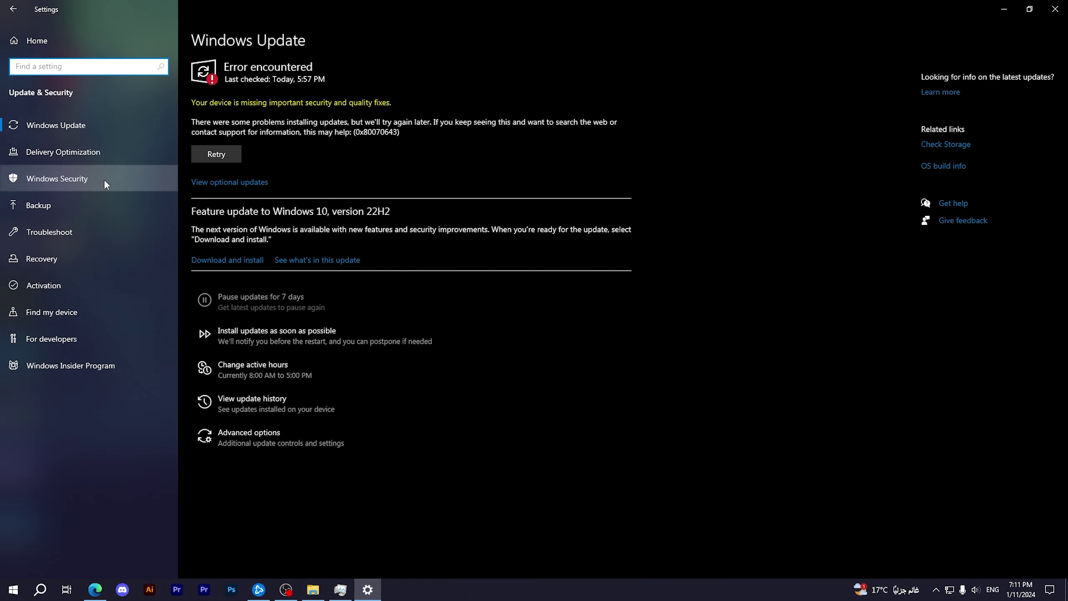
left_click(103, 180)
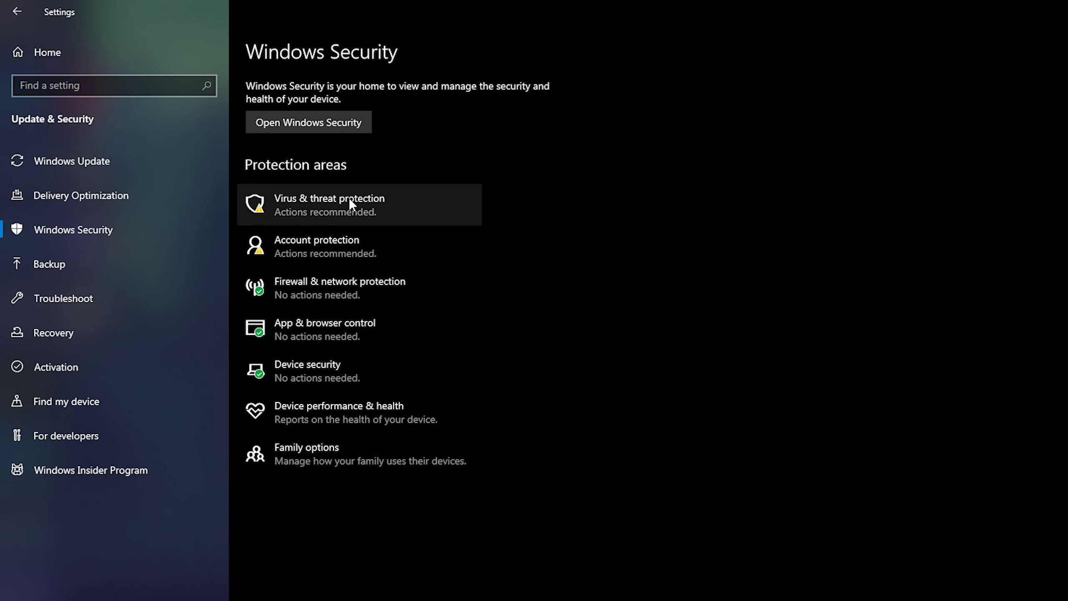
Step: Turn off Real-time protection in the Virus & threat protection settings
left_click(436, 218)
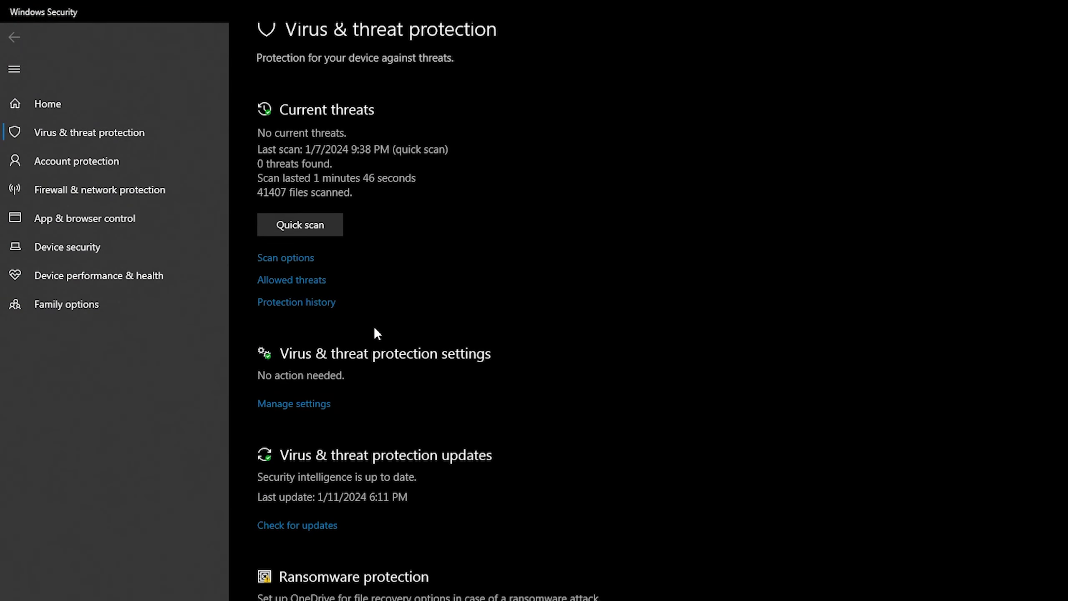
left_click(296, 406)
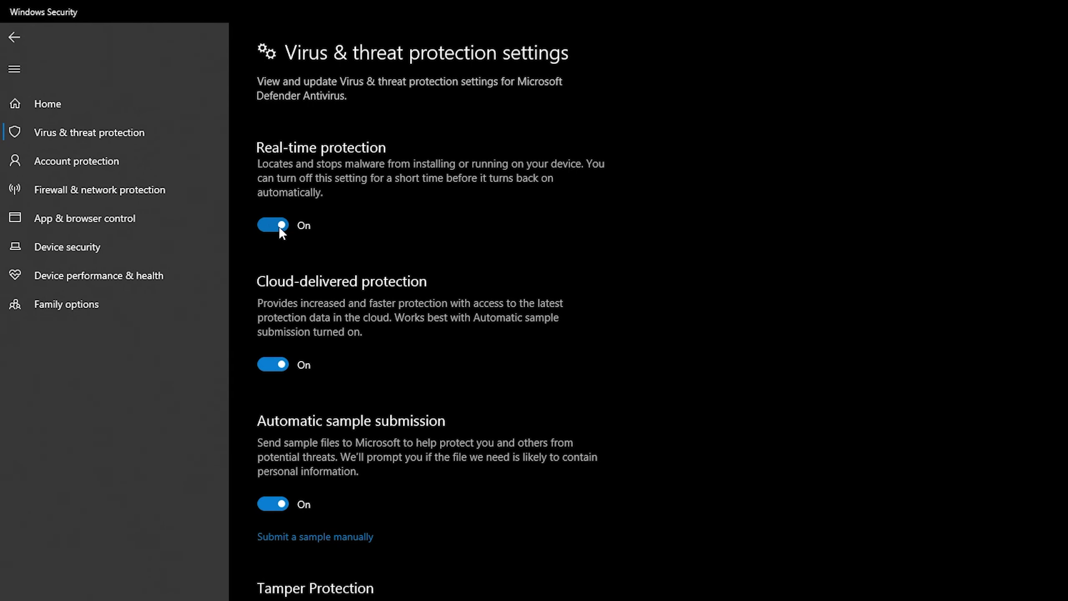
left_click(277, 227)
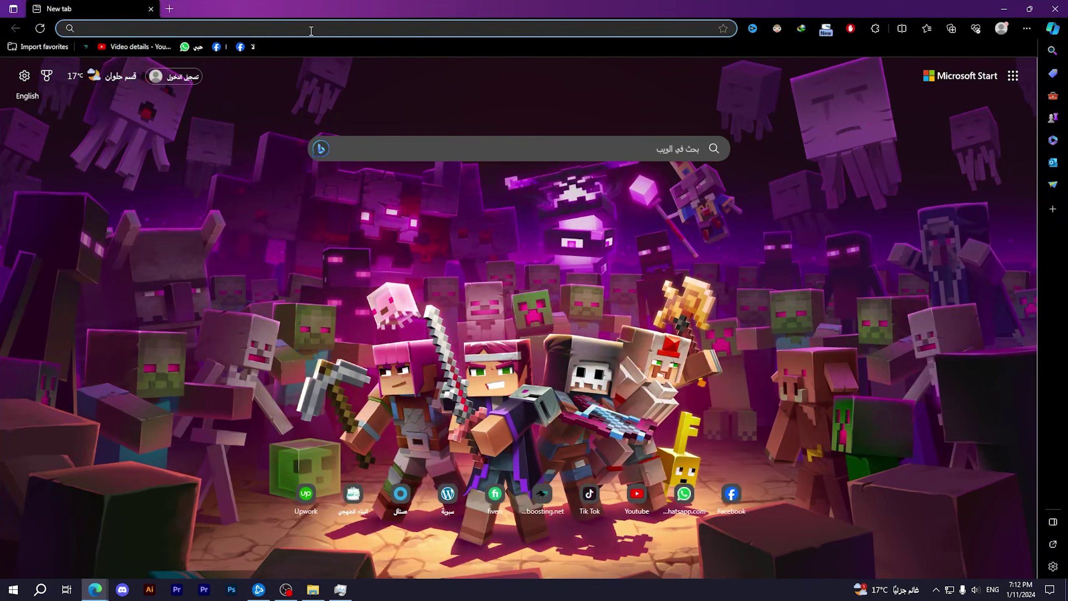
Step: In Microsoft Edge, search the web for roblox and open the official Roblox website
left_click(312, 31)
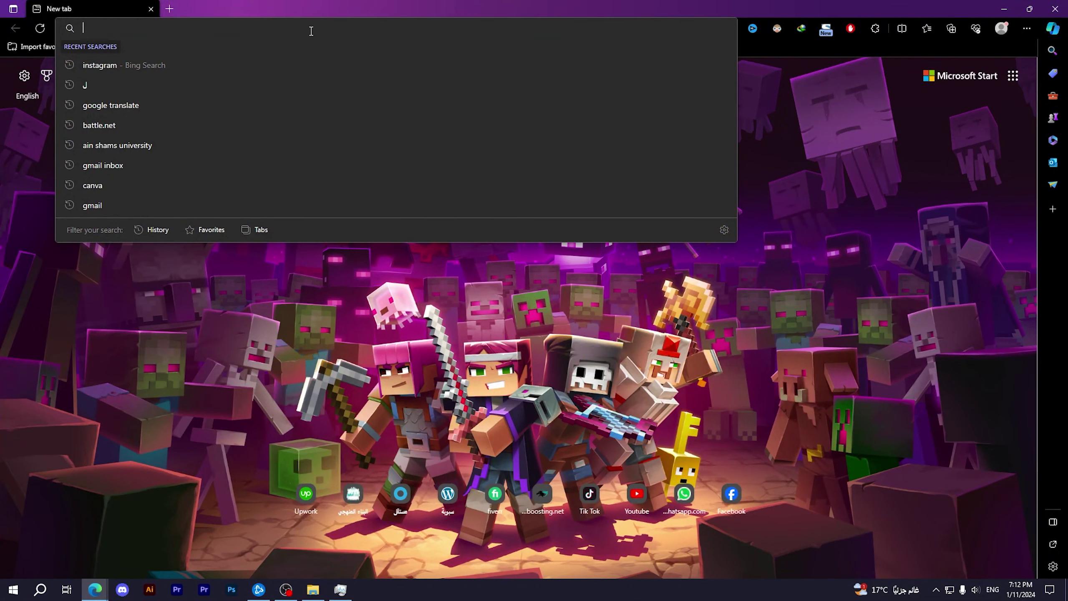
type("roblox")
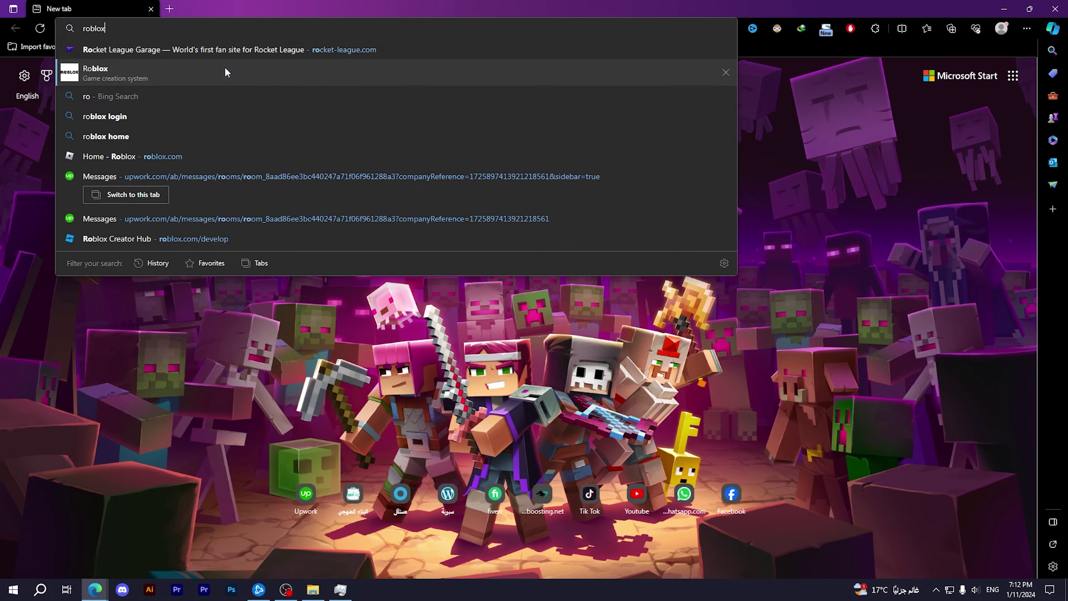
left_click(226, 71)
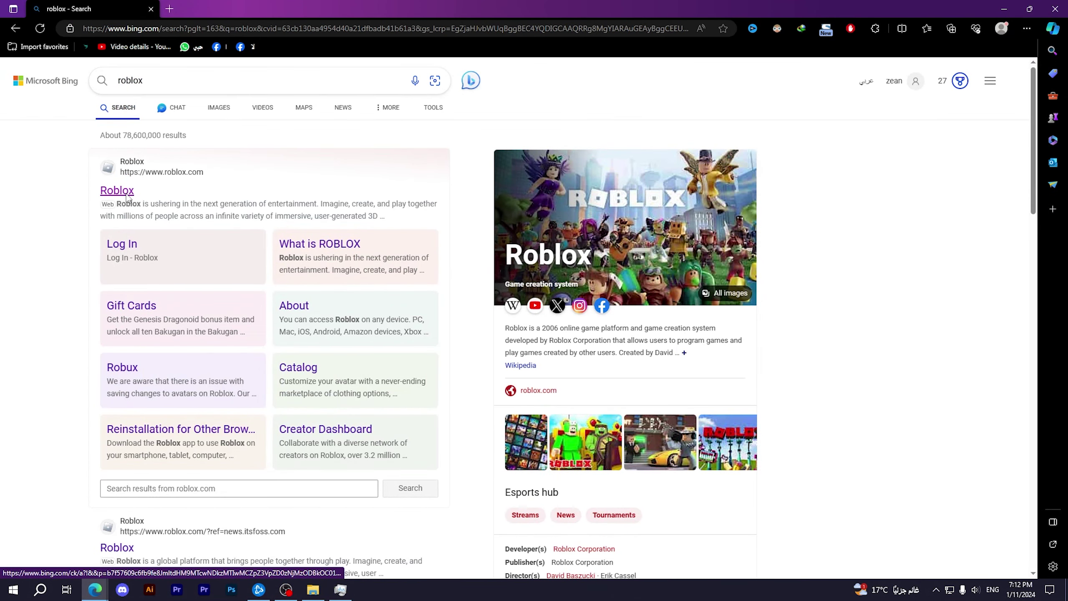
left_click(126, 193)
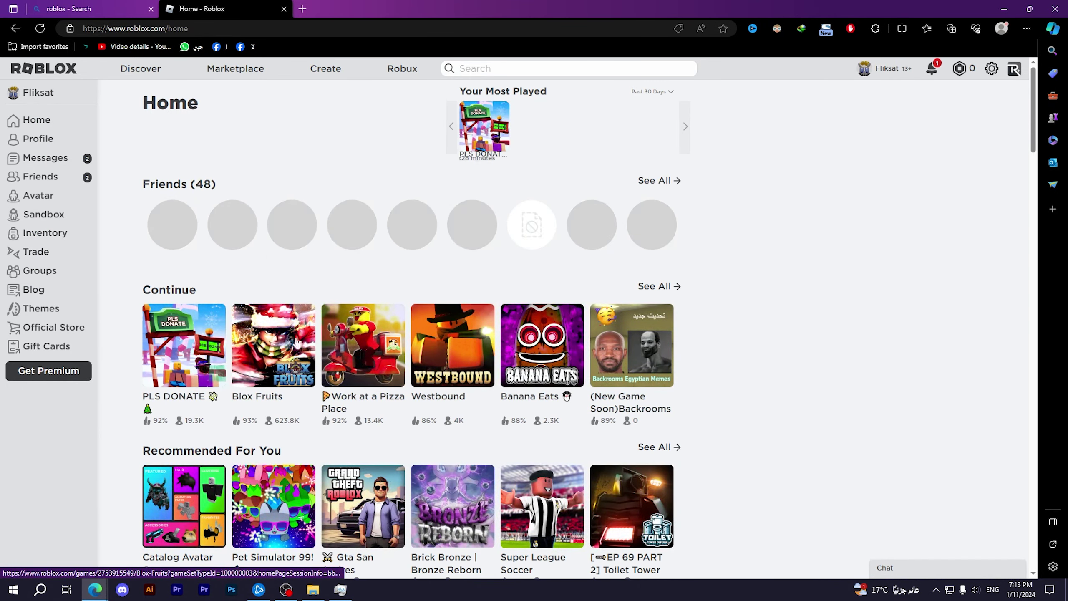
Step: Launch the Natural Disaster Survival game from its page and choose to download and install Roblox
scroll(284, 340, "down", 10)
left_click(272, 351)
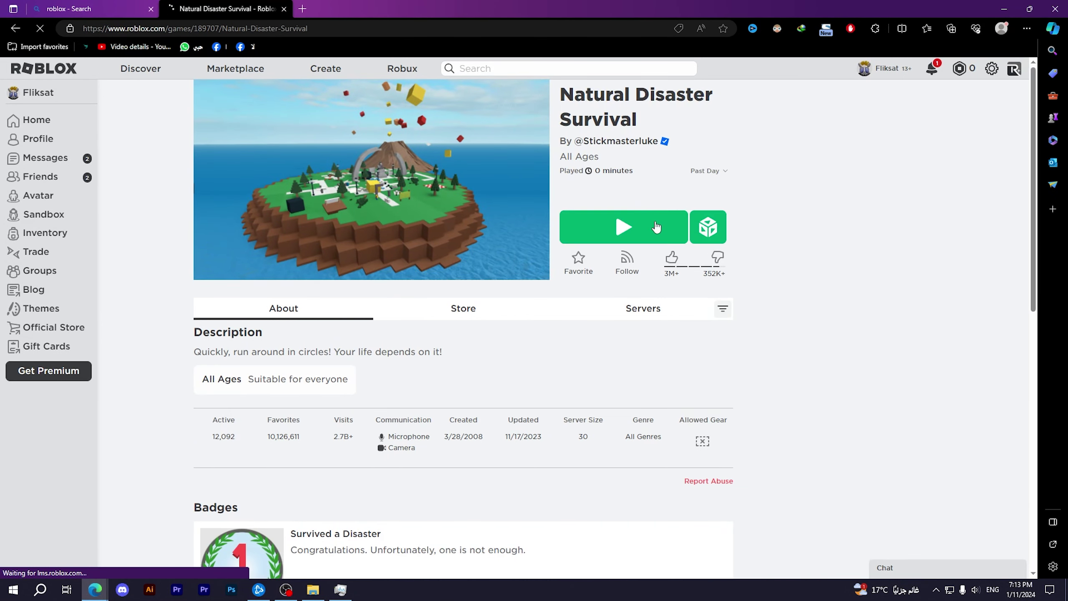
left_click(659, 223)
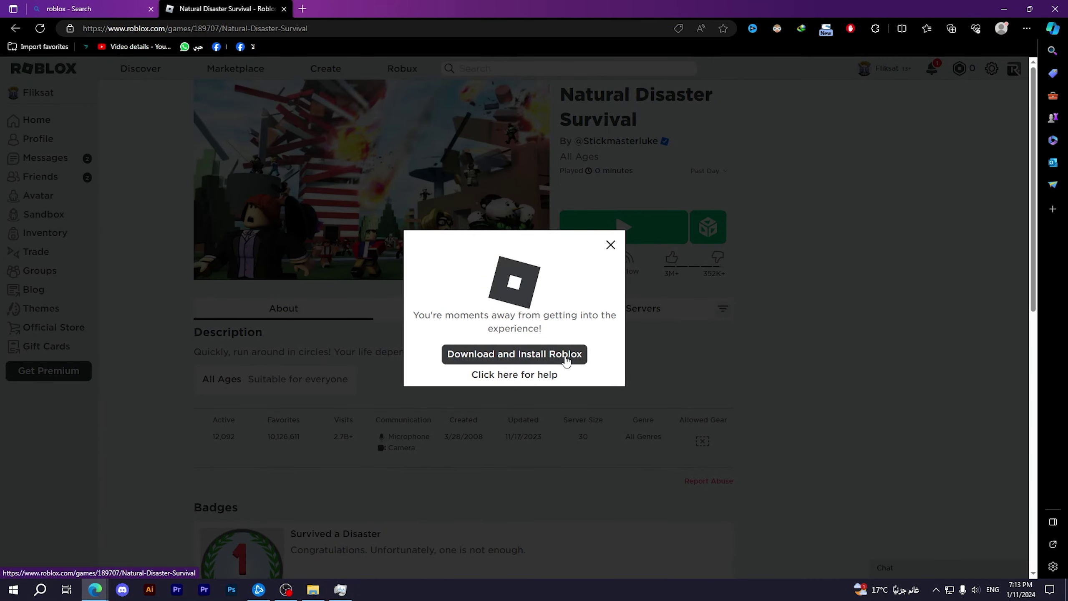
left_click(566, 360)
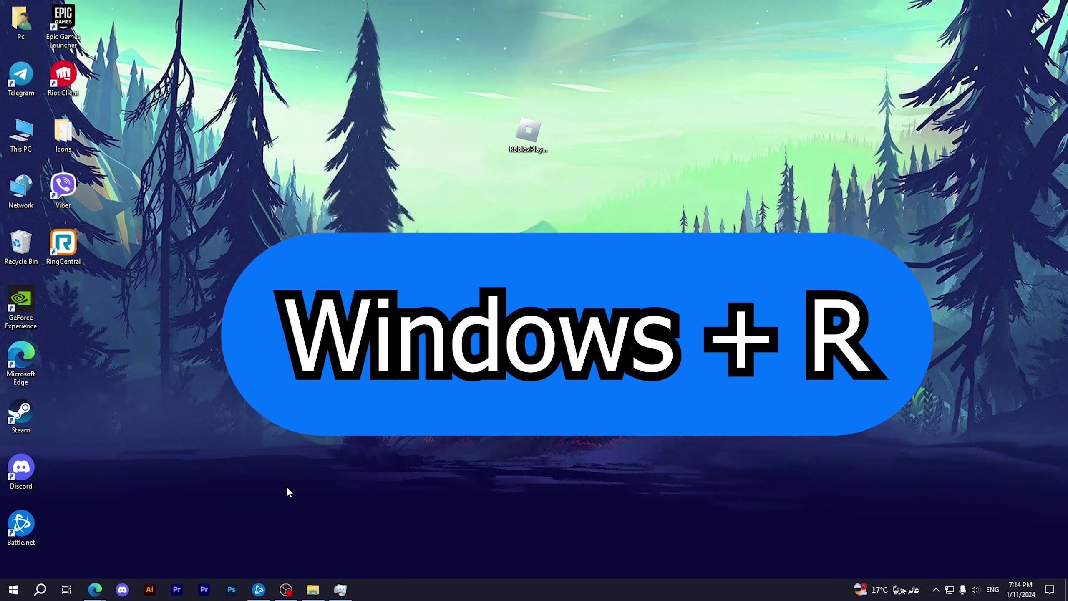
Step: Open the %appdata% folder through the Windows Run dialog
key("super+s")
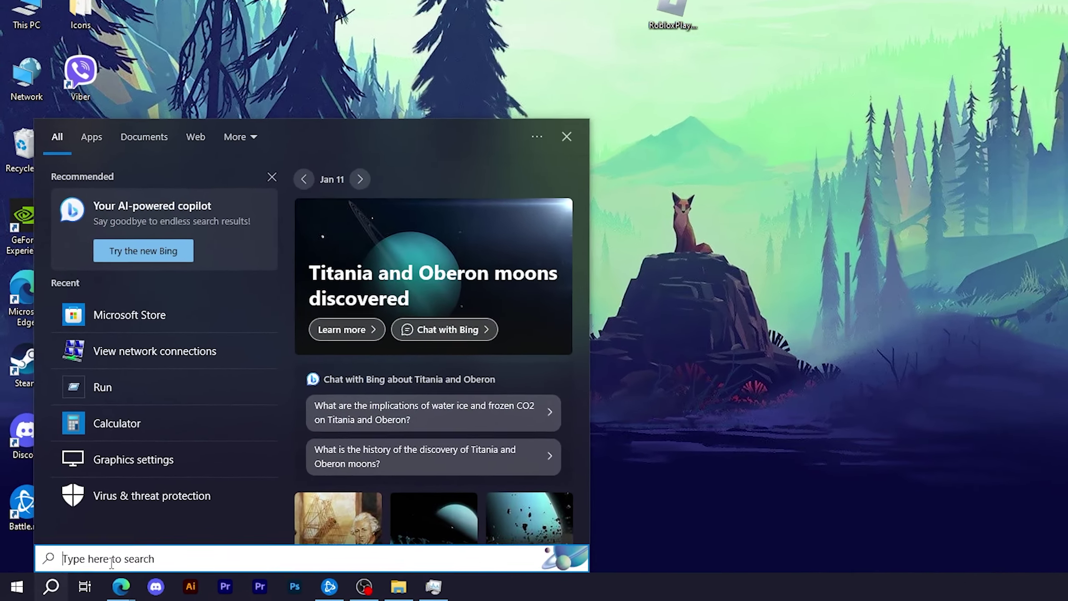
type("run")
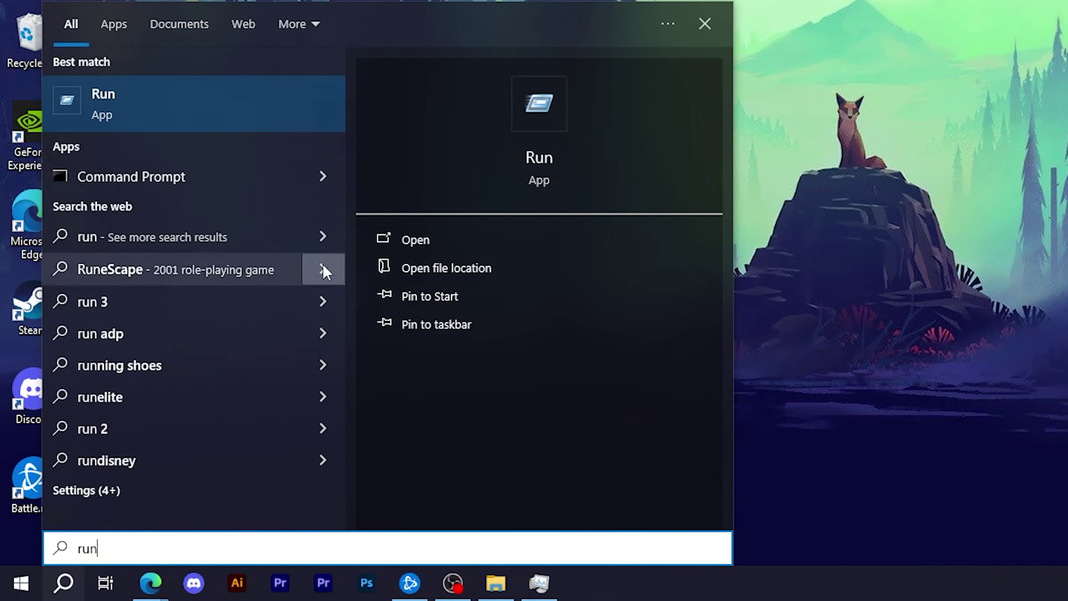
left_click(207, 126)
left_click(179, 476)
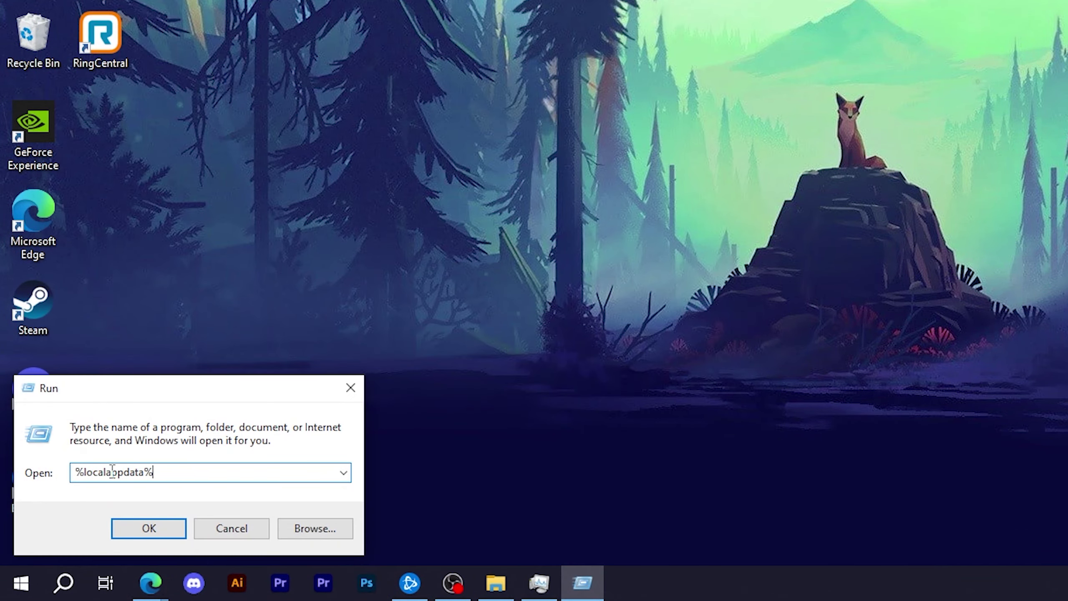
left_click_drag(112, 473, 85, 473)
left_click(149, 473)
key("ctrl+a")
type("%app")
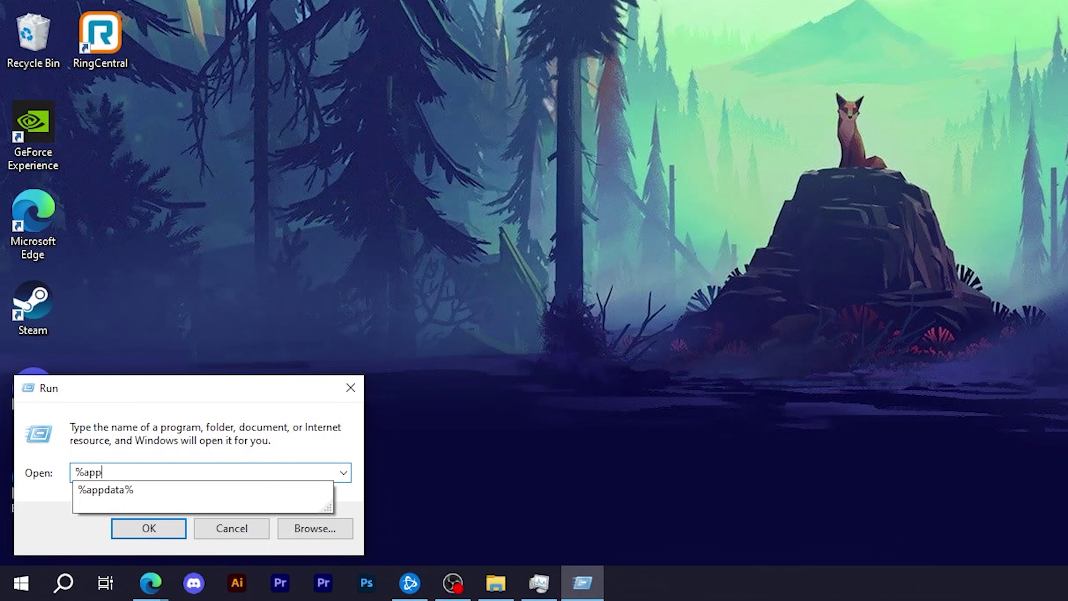
type("data%")
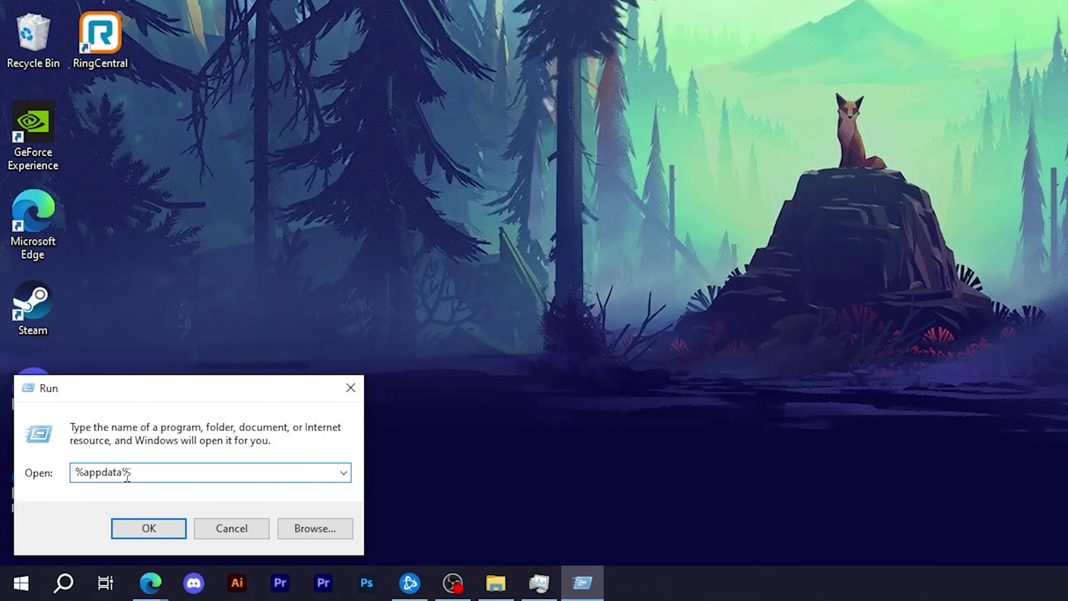
key("Return")
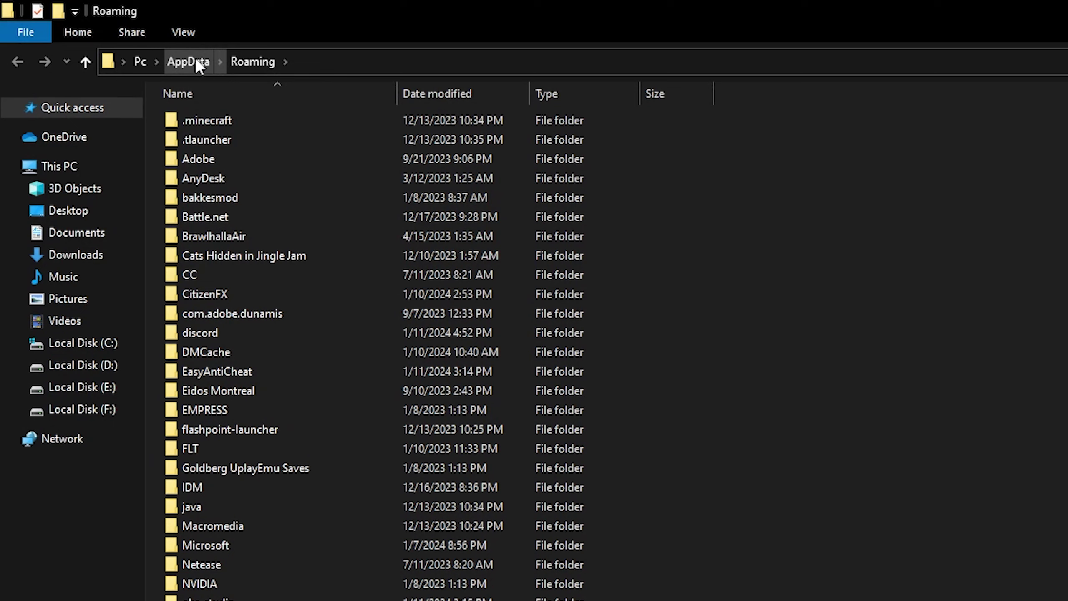
Step: Go up to the AppData folder and open Local, Roblox, Versions
left_click(196, 58)
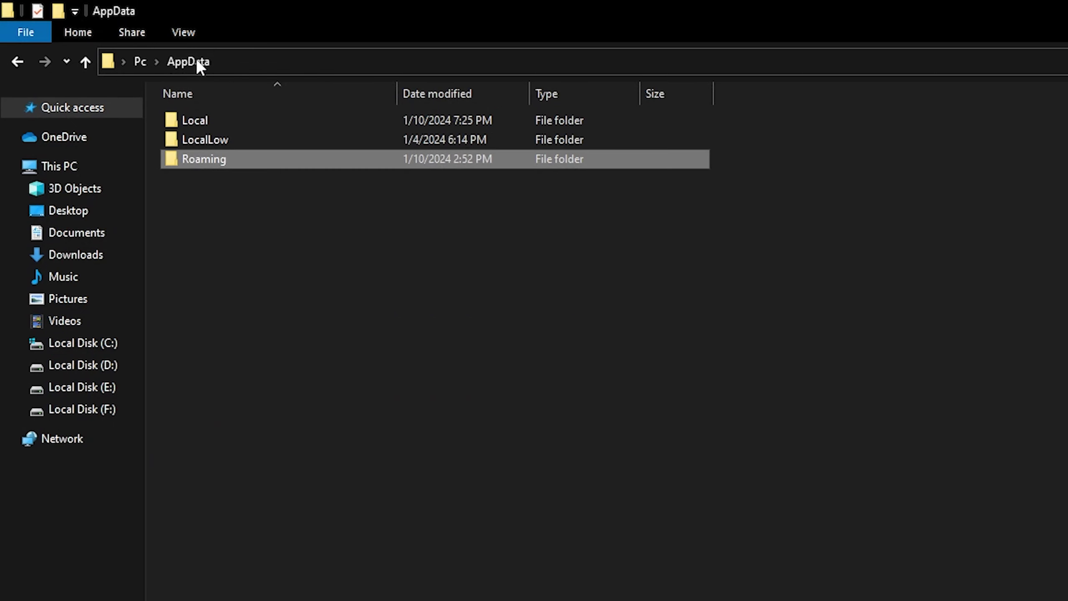
double_click(227, 122)
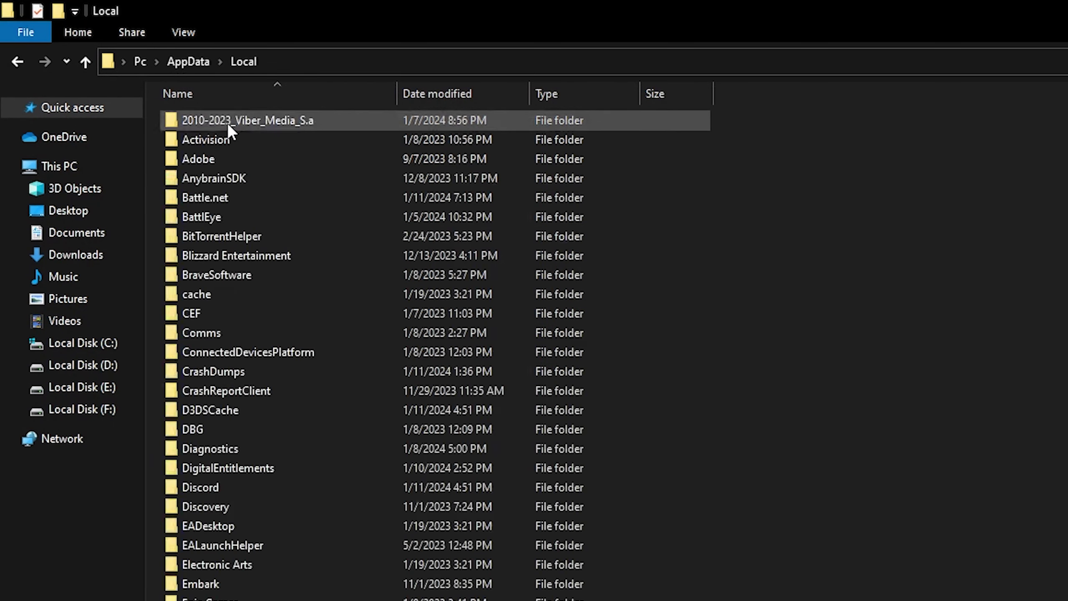
scroll(212, 281, "down", 5)
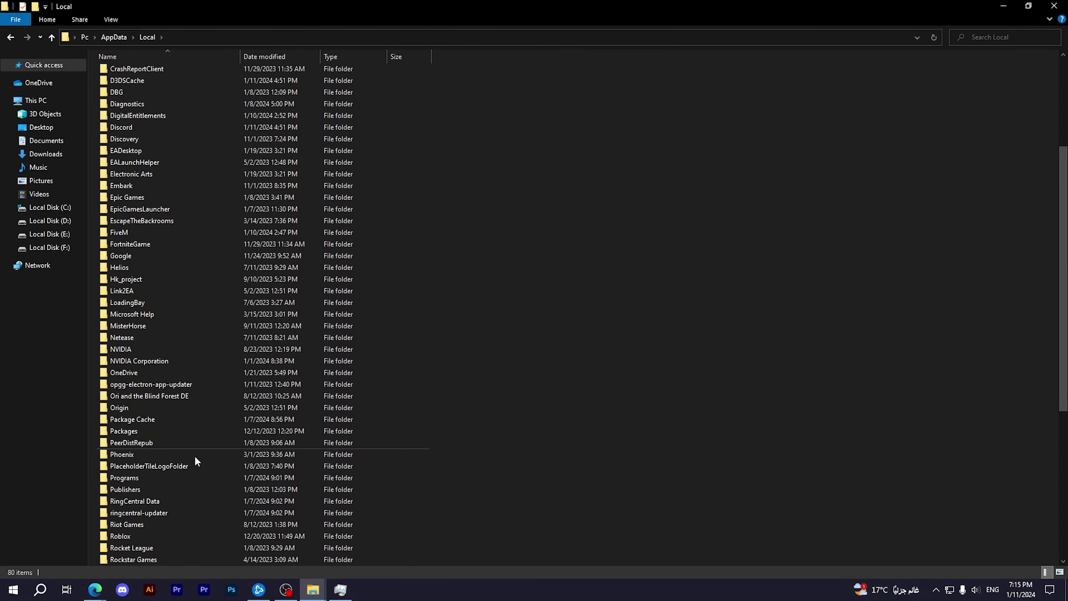
scroll(171, 542, "down", 2)
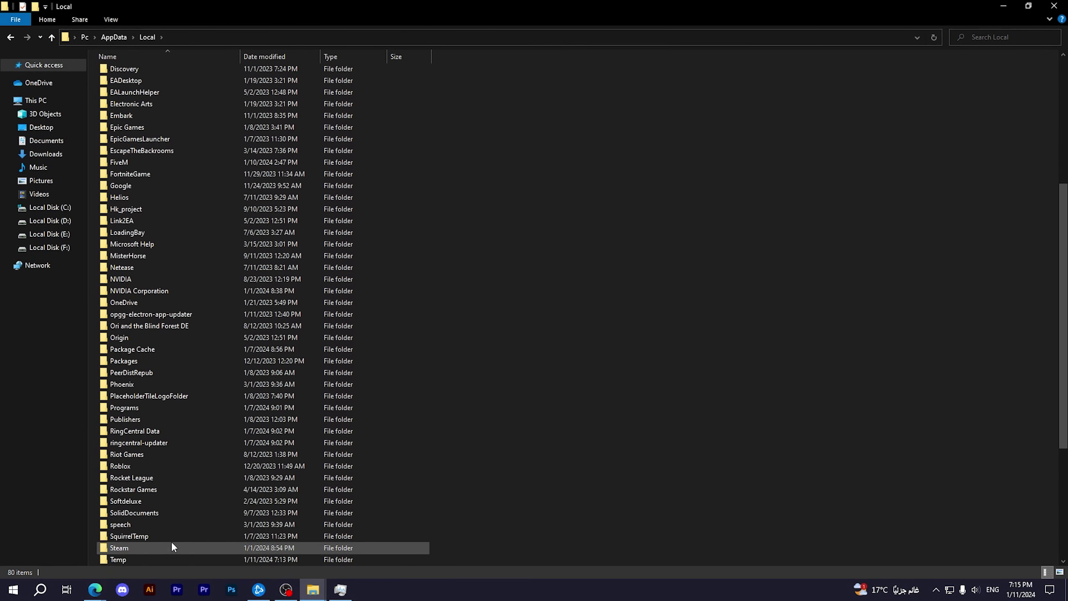
mouse_move(159, 463)
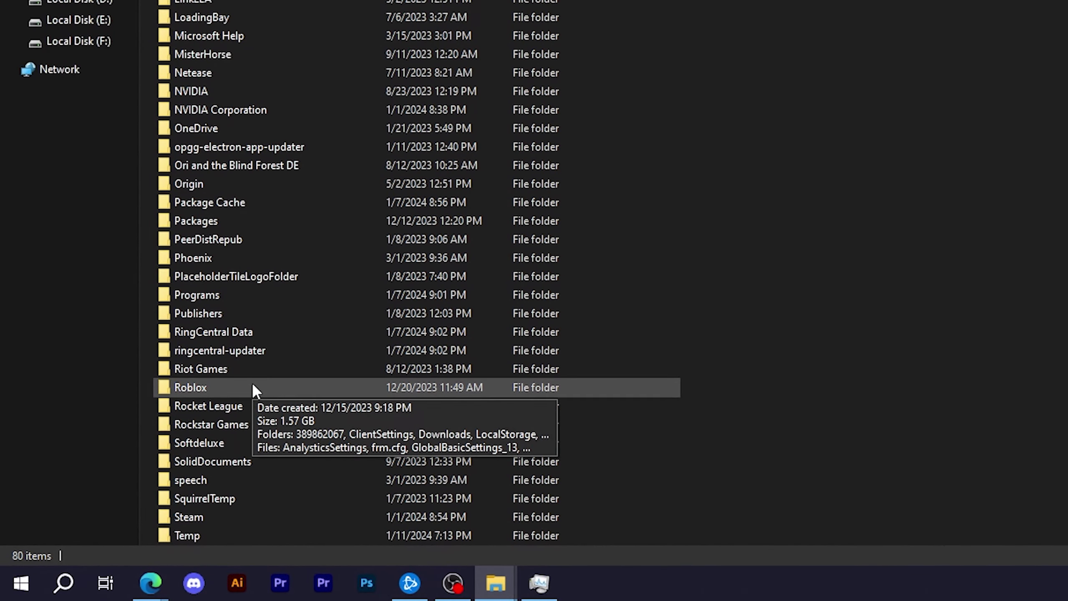
double_click(253, 385)
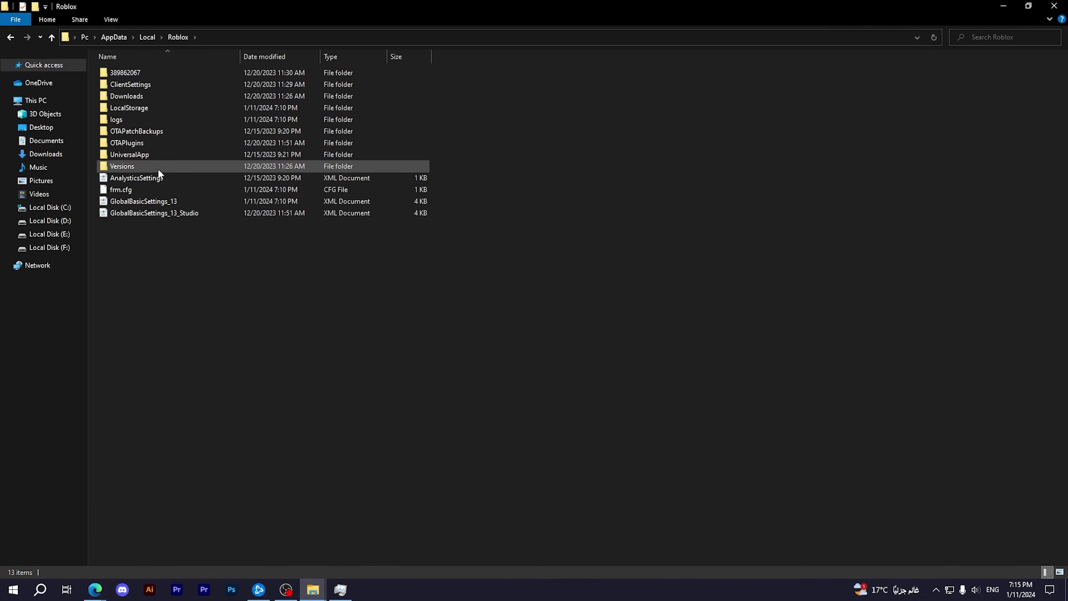
double_click(172, 165)
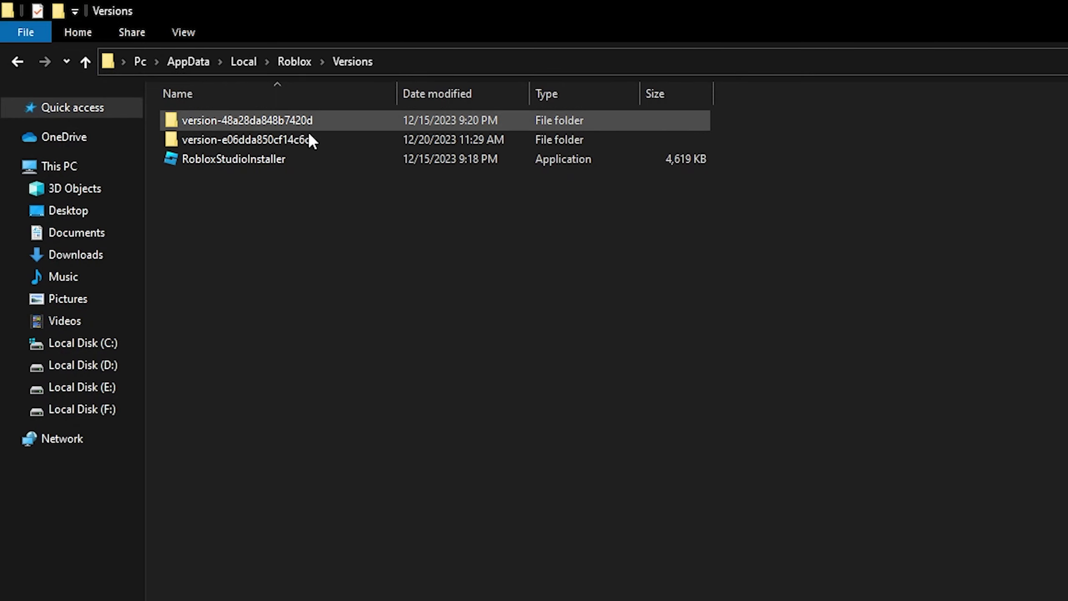
Step: Open the version-e06dda850cf14c6c folder and look through its files for the Roblox player installer
mouse_move(293, 130)
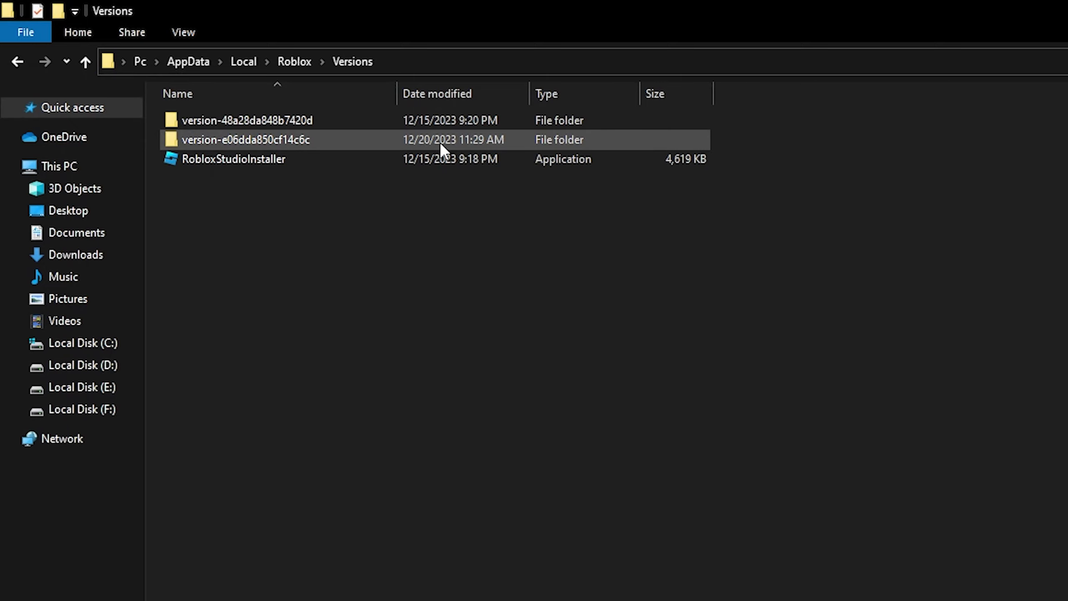
double_click(267, 140)
scroll(303, 551, "down", 3)
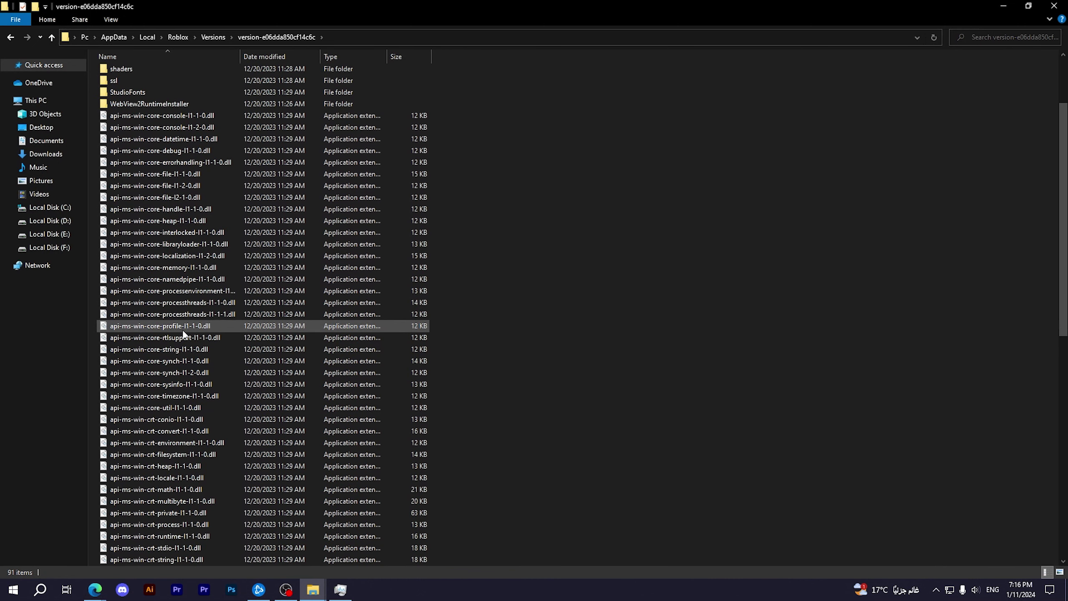
scroll(181, 337, "down", 10)
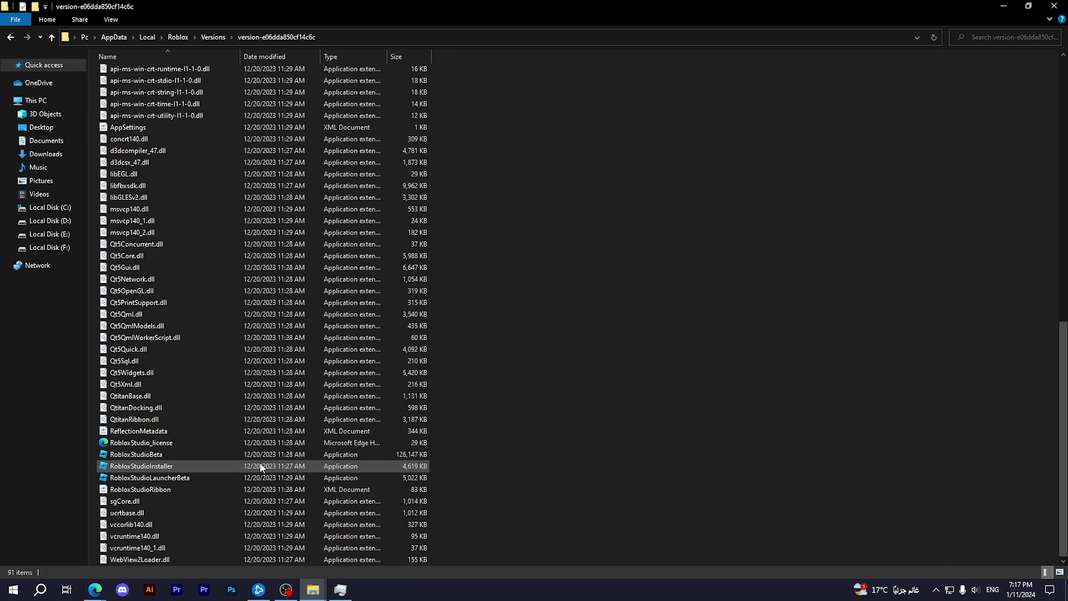
scroll(248, 463, "up", 8)
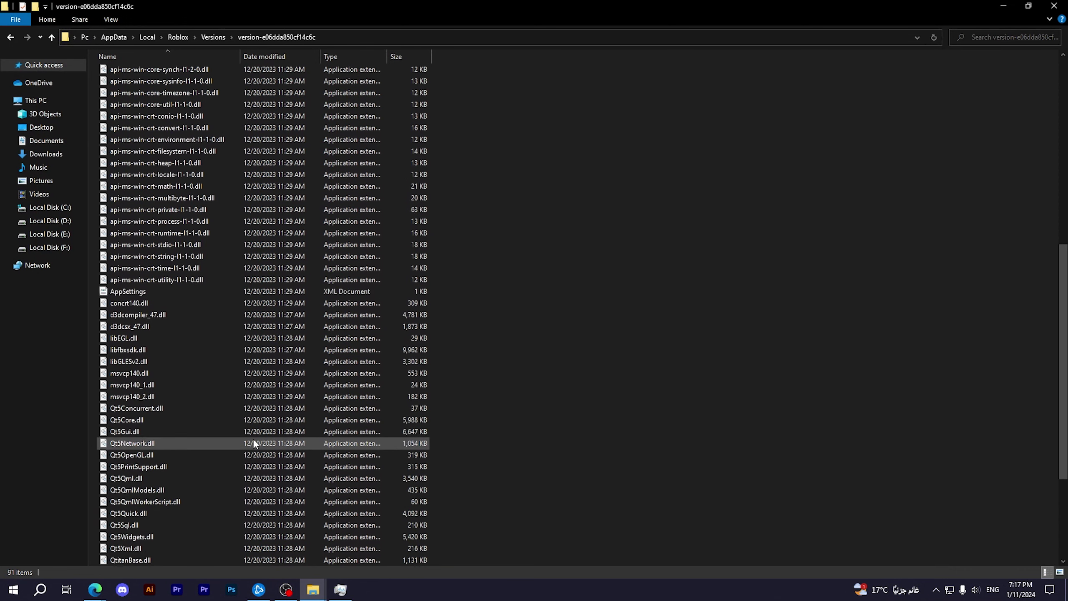
scroll(238, 385, "down", 8)
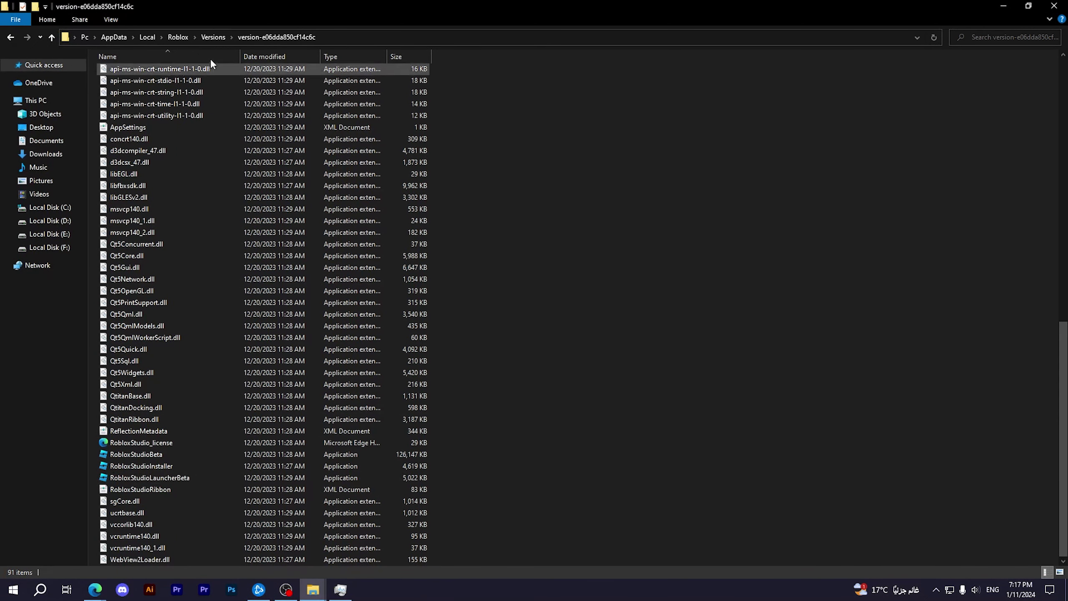
Step: Return to the Versions folder, open version-48a28da848b7420d and run RobloxPlayerInstaller as administrator
left_click(215, 37)
left_click(192, 133)
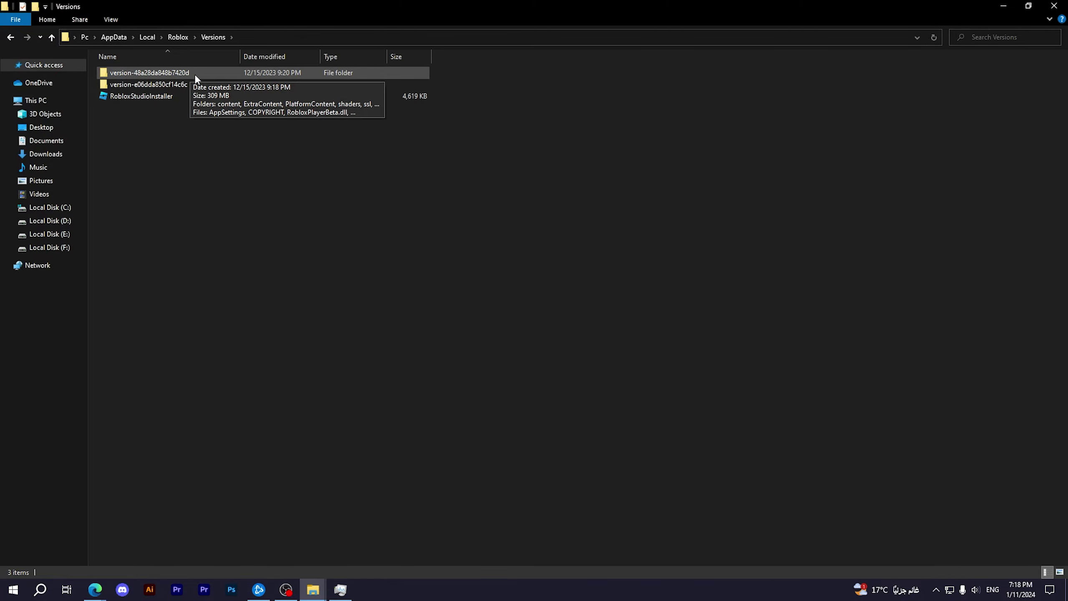
double_click(168, 73)
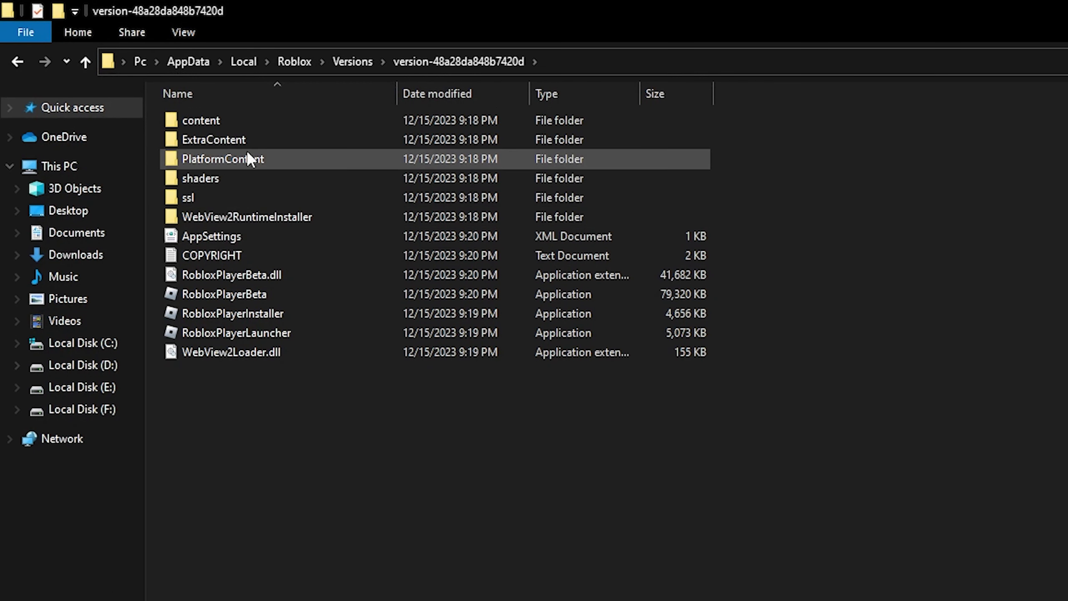
right_click(270, 317)
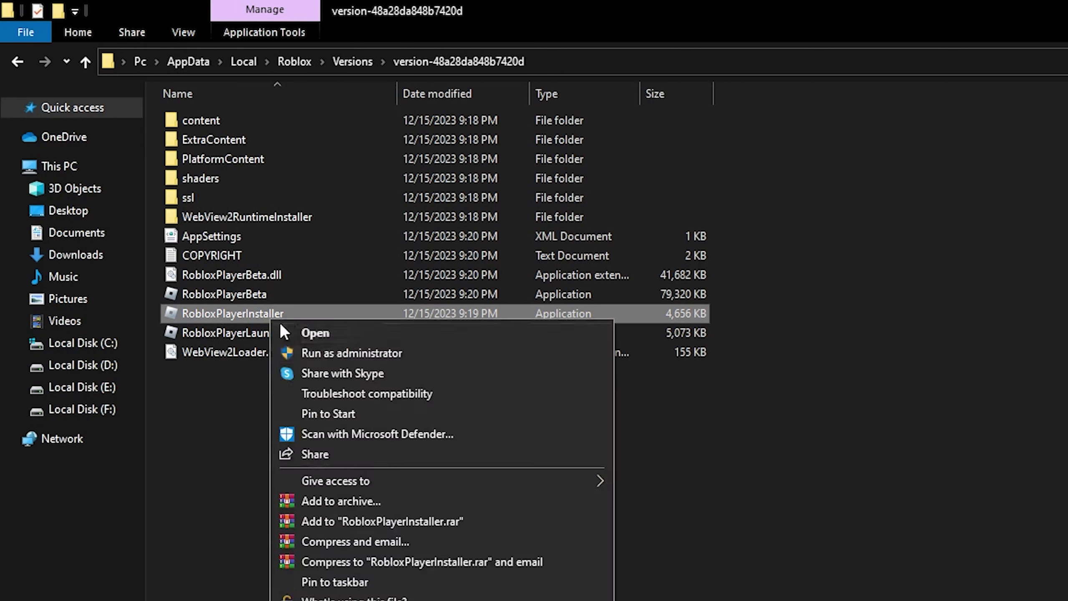
left_click(333, 354)
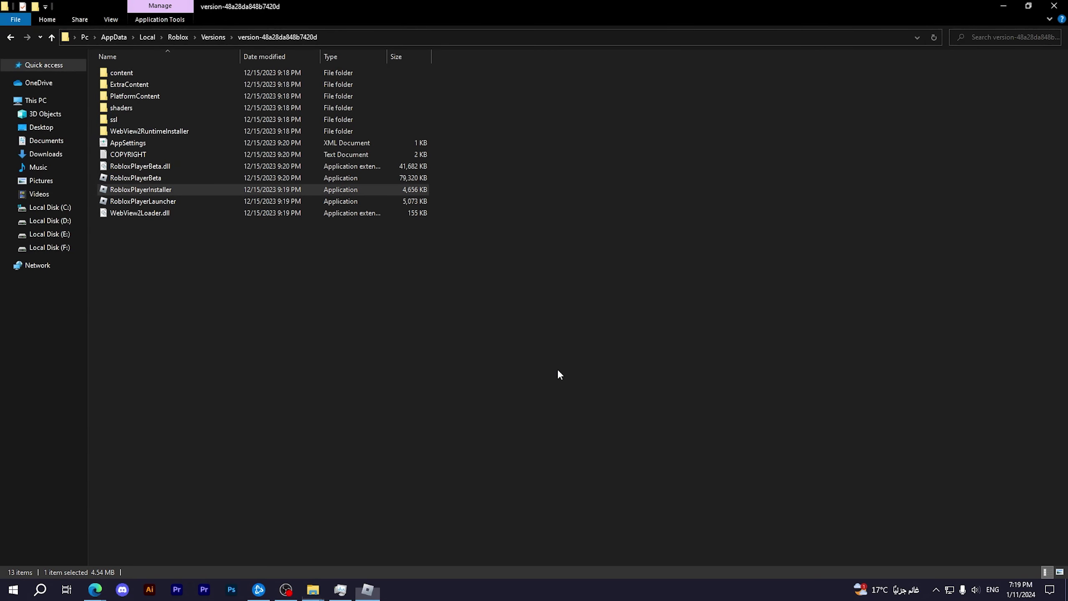
Step: Switch to Microsoft Edge and search the web for roblox status
key("super+d")
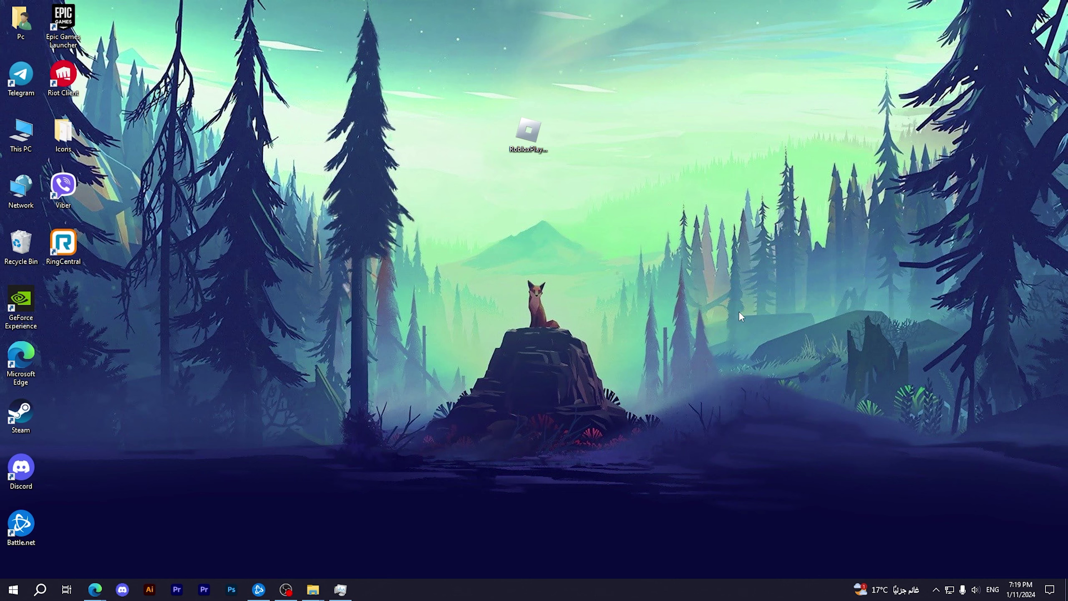
key("alt+Tab")
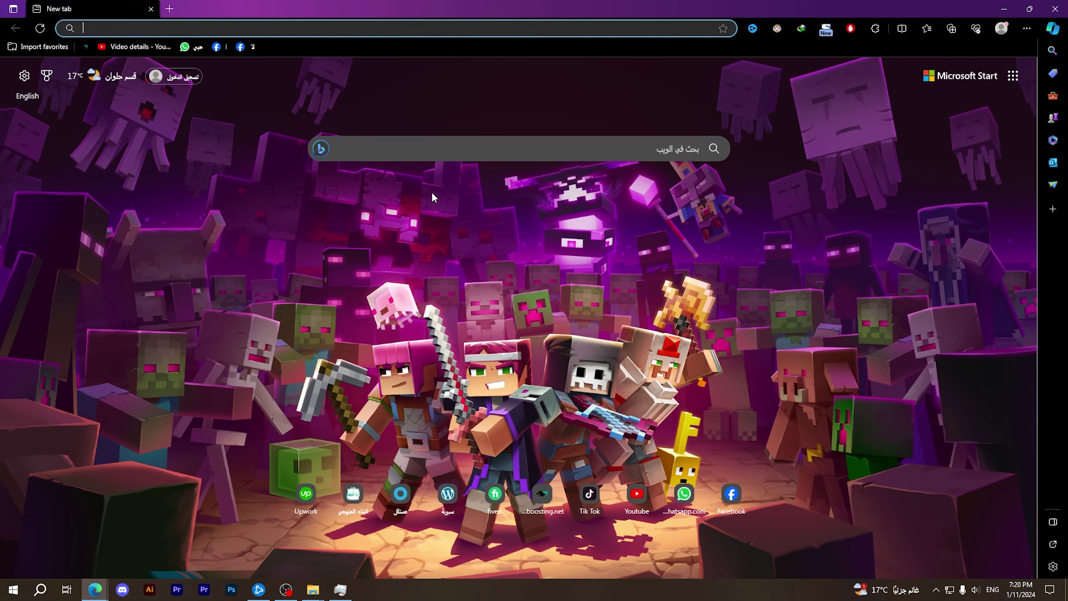
left_click(273, 29)
type("roblo")
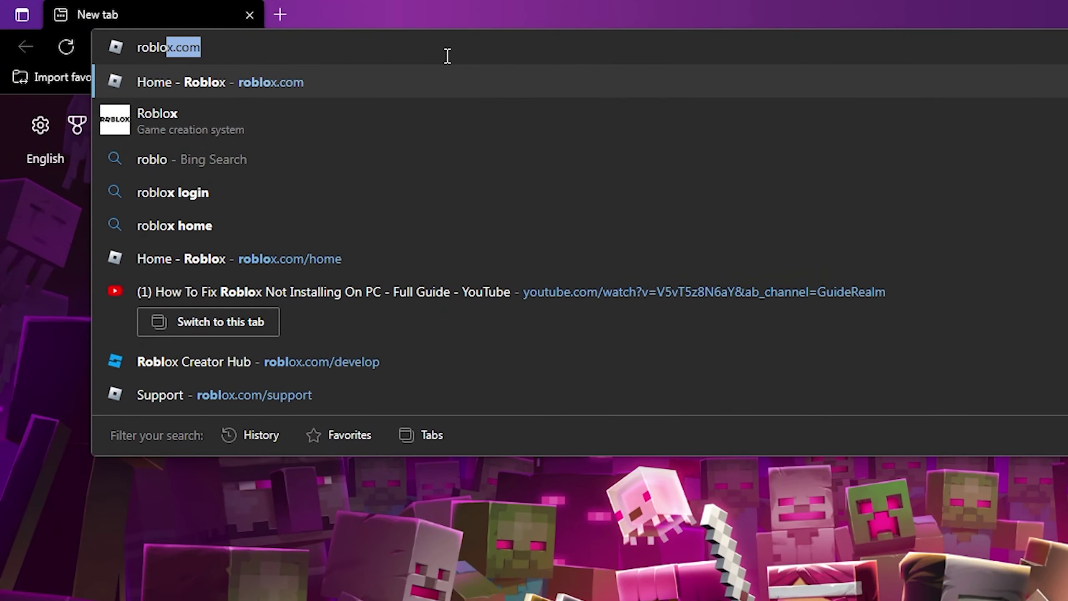
type("x status")
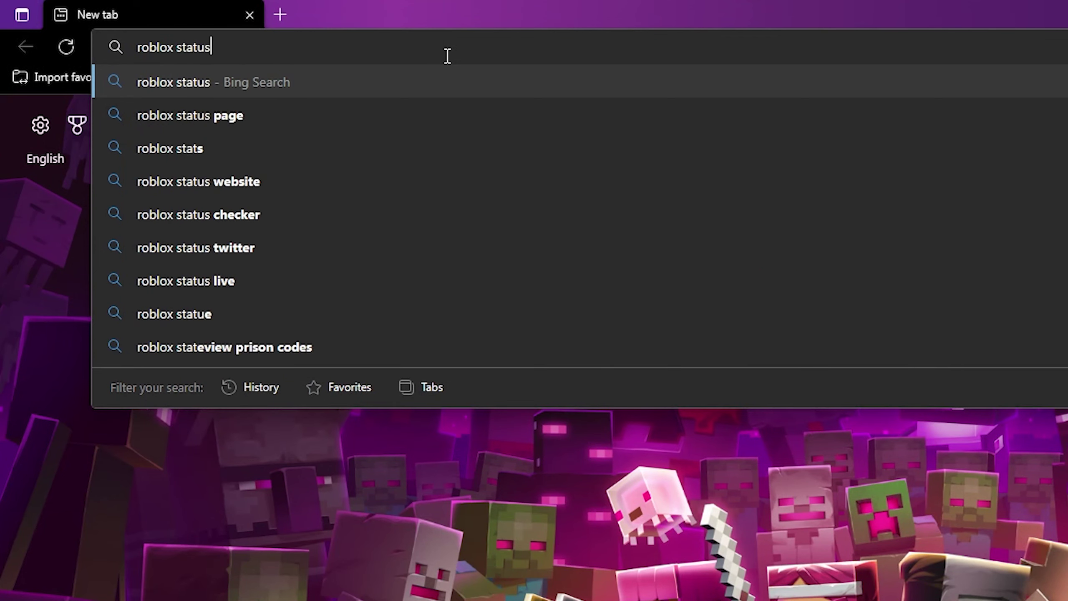
key("Return")
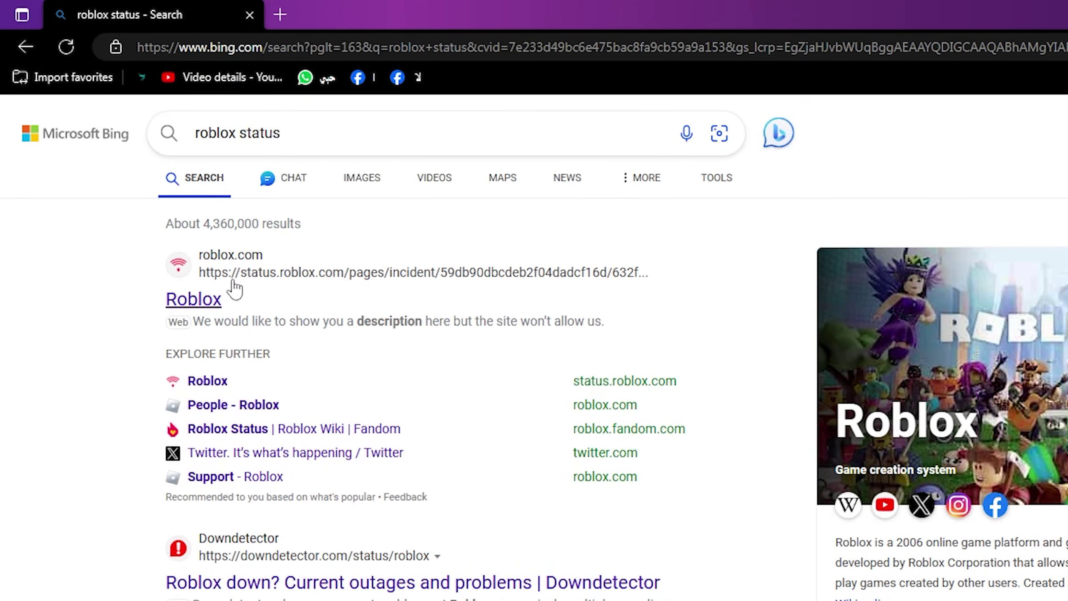
Step: Open the status.roblox.com result and check the service status heading of the incident report
left_click(206, 299)
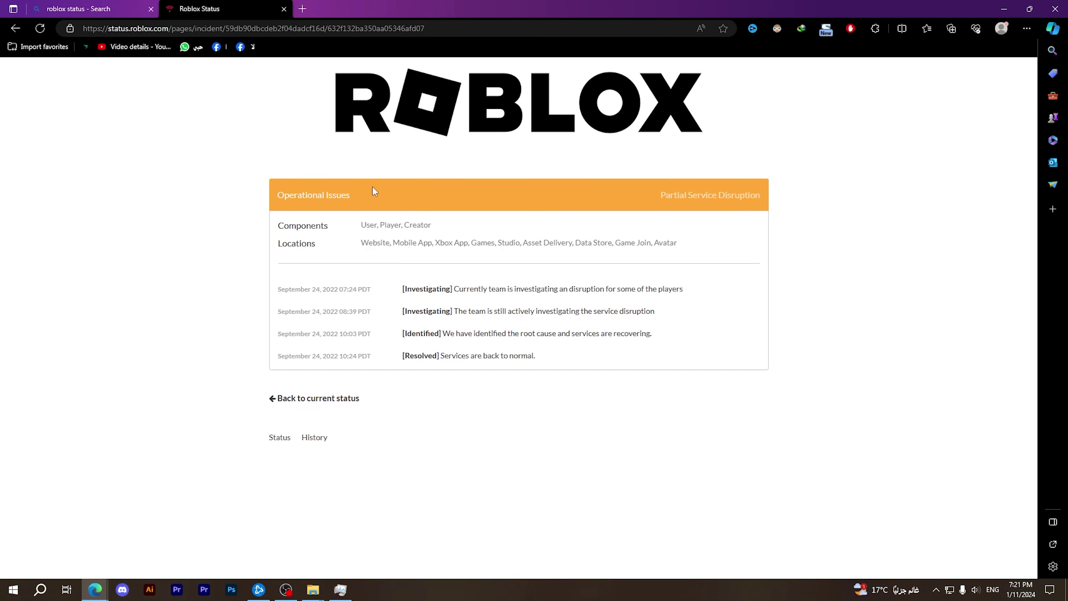
left_click_drag(366, 194, 265, 198)
left_click(366, 200)
Step: Return to the roblox status search results and open the Downdetector page on current Roblox outages
left_click(15, 28)
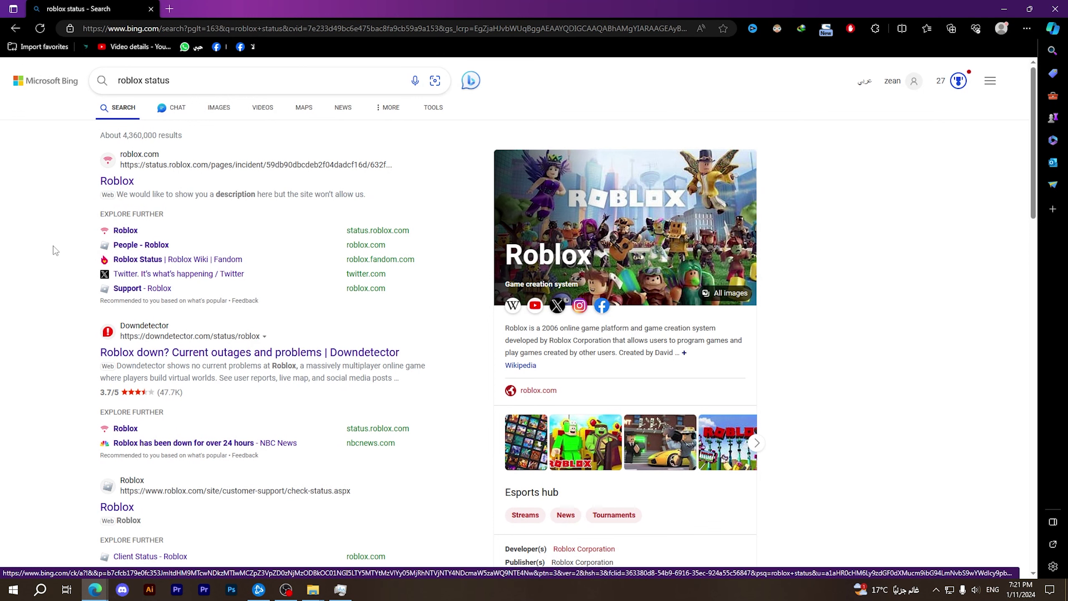
left_click(194, 353)
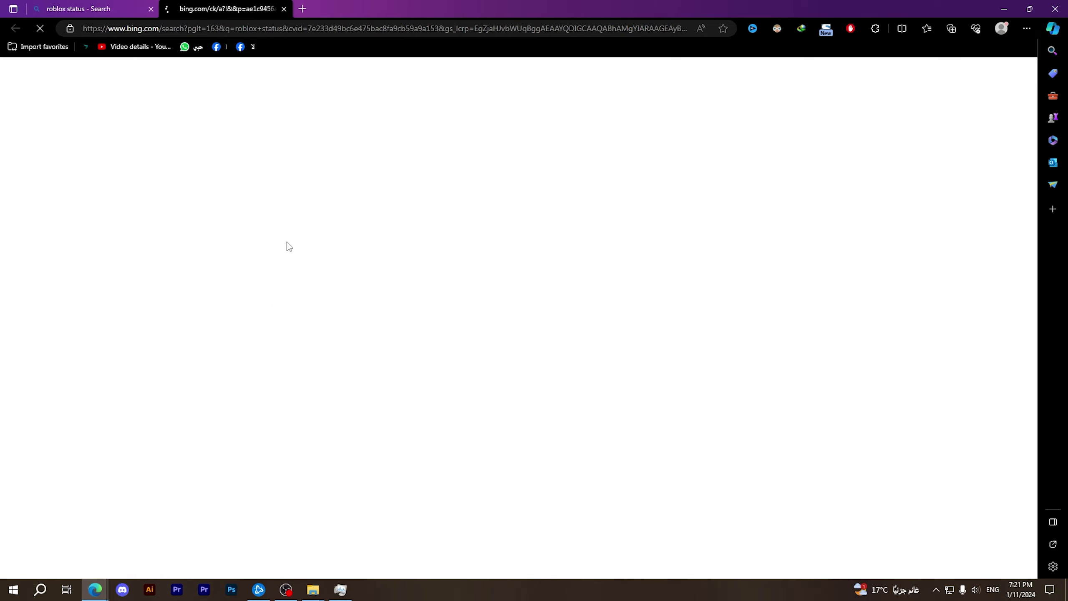